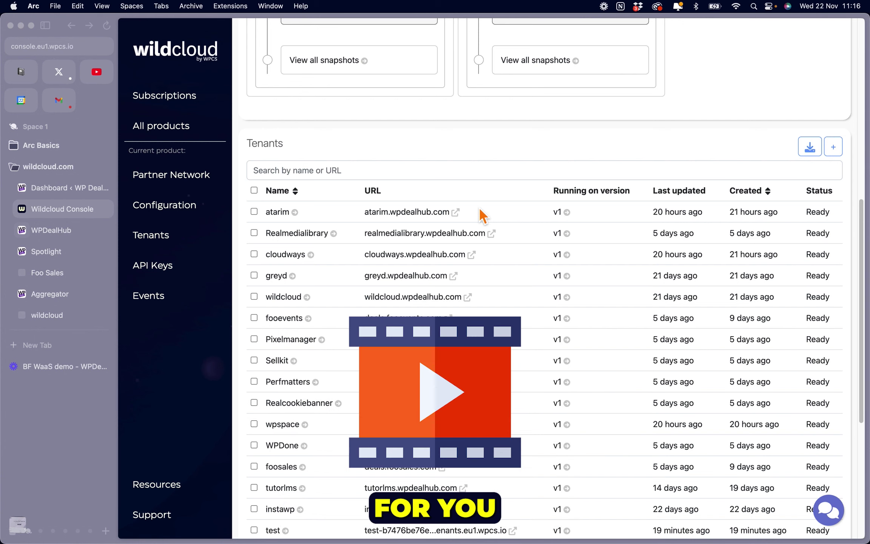
# - Examine the Partner Network product's tenants list and its v1 and V2 version cards in the Wildcloud Console
pyautogui.scroll(-5, 479, 215)
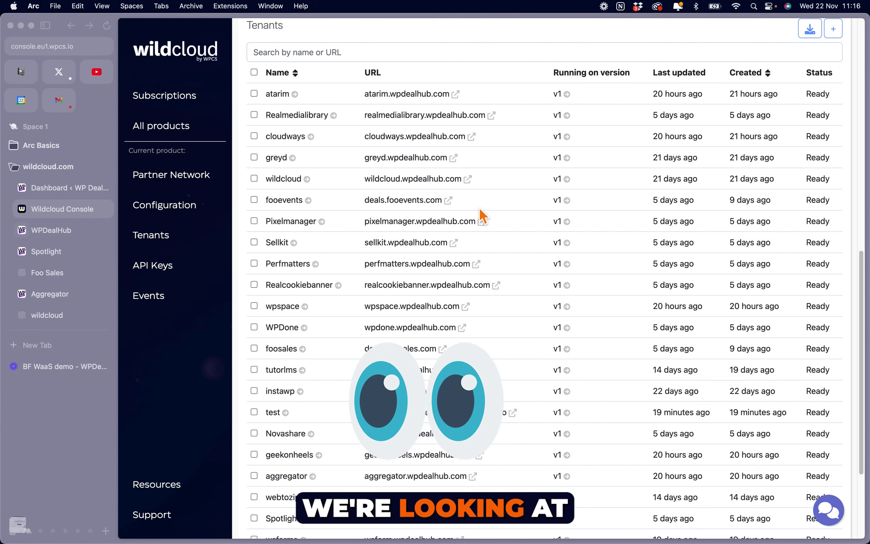
pyautogui.scroll(-5, 480, 216)
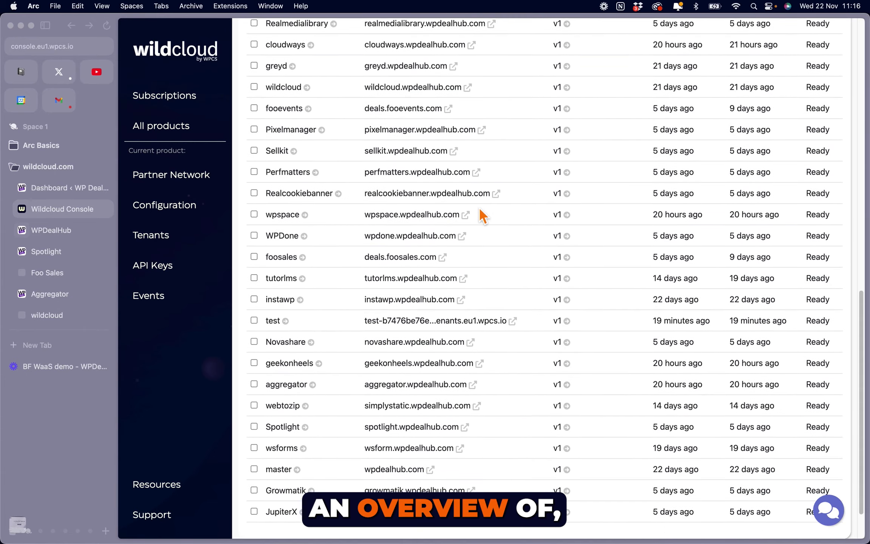
pyautogui.scroll(15, 481, 216)
pyautogui.scroll(-1, 446, 220)
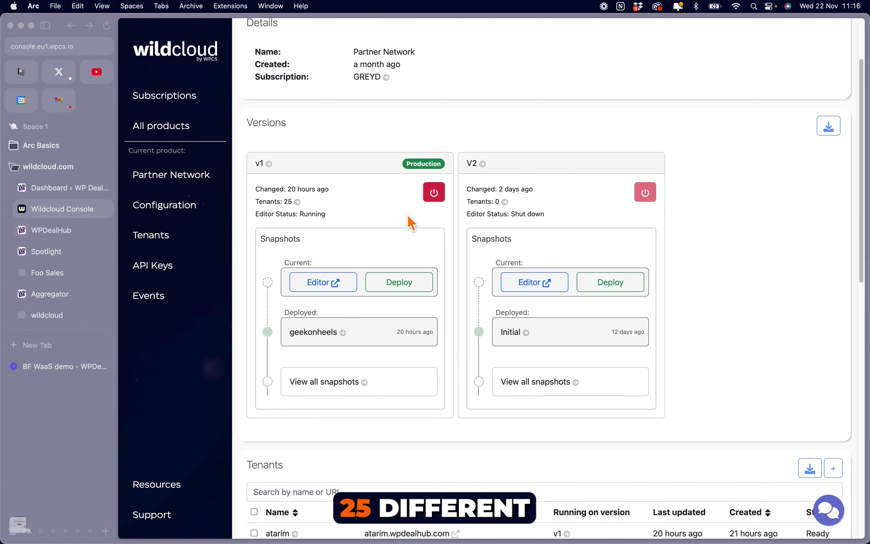
pyautogui.scroll(-10, 409, 219)
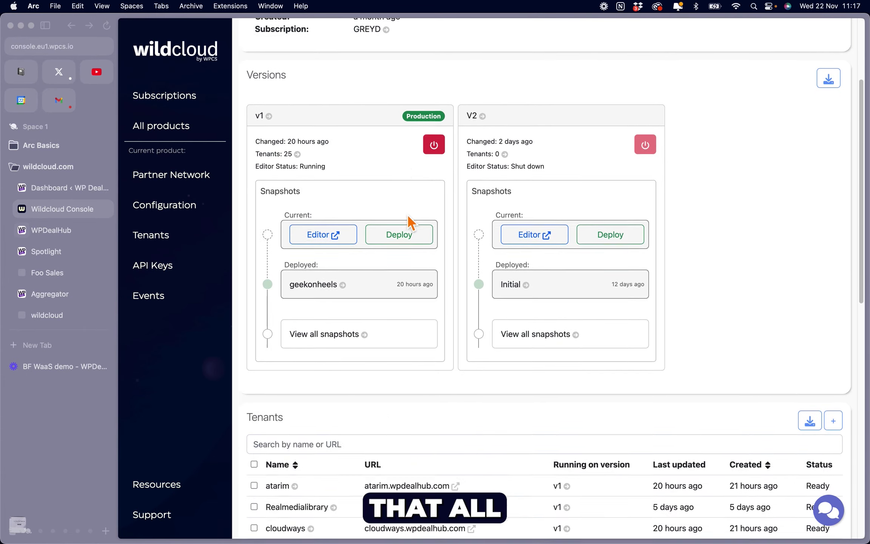
pyautogui.scroll(-1, 408, 221)
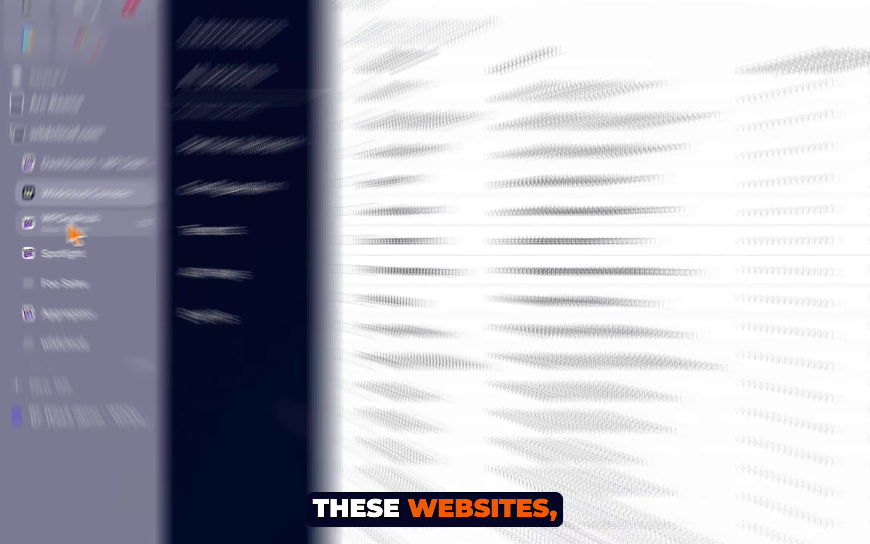
# - Switch to the WPDealHub site and browse the Black Friday deal cards on its home page
pyautogui.click(70, 225)
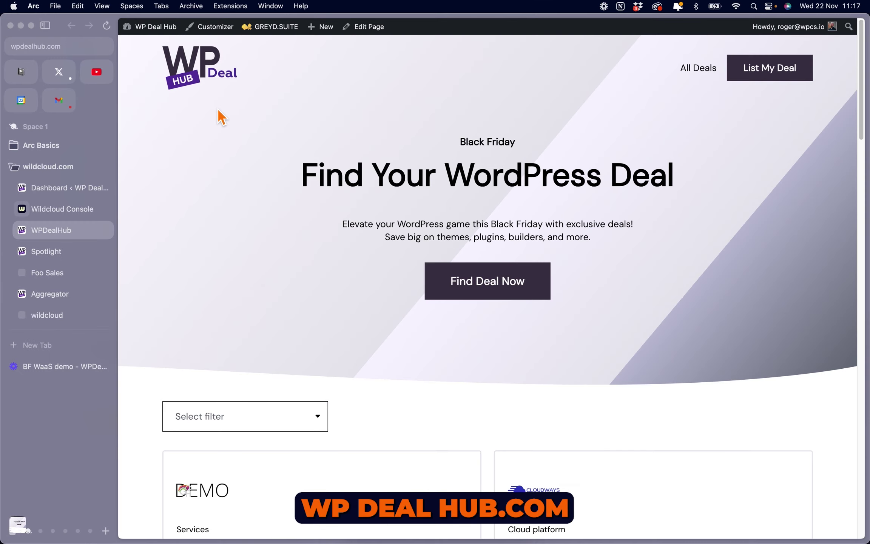
pyautogui.scroll(-10, 361, 257)
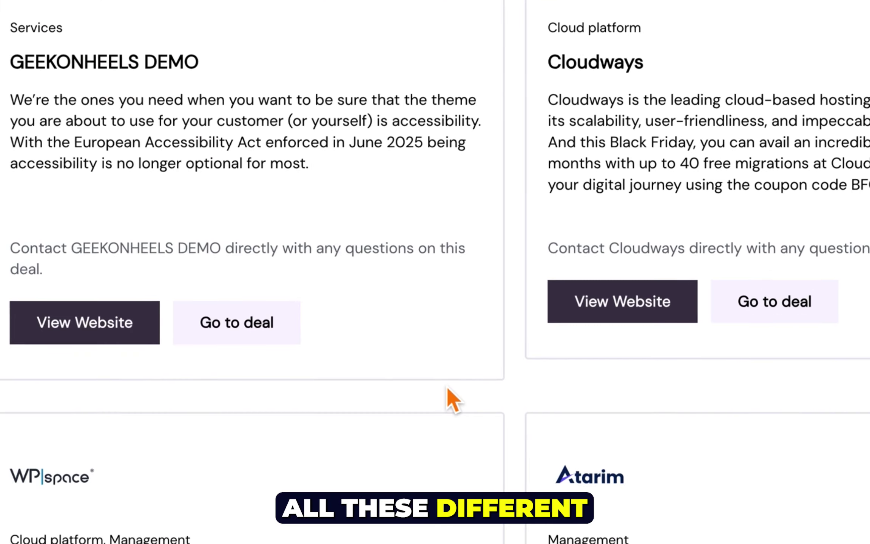
pyautogui.scroll(-5, 463, 330)
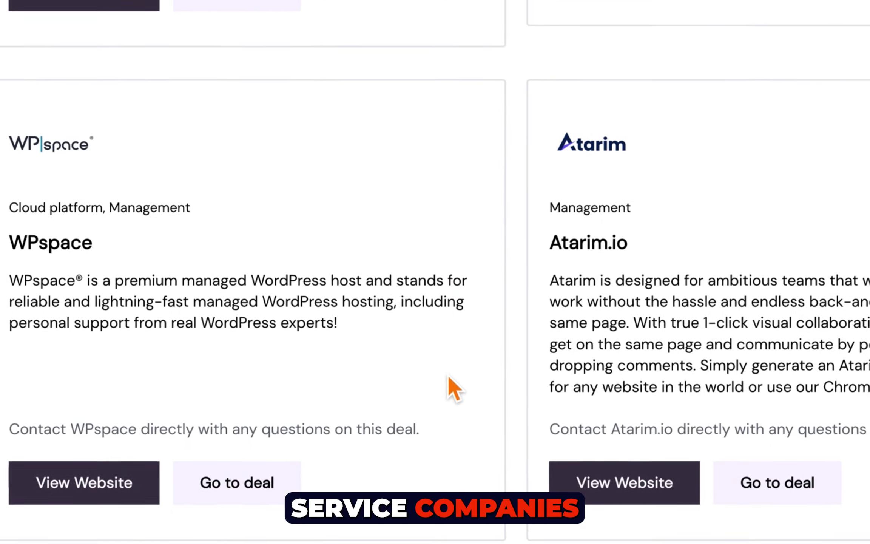
pyautogui.scroll(-5, 449, 377)
pyautogui.scroll(-5, 455, 372)
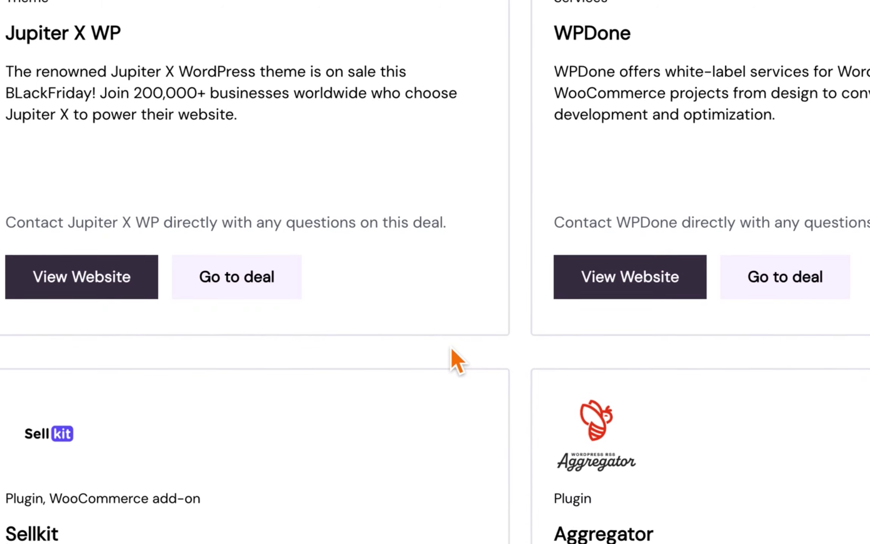
pyautogui.scroll(-5, 456, 361)
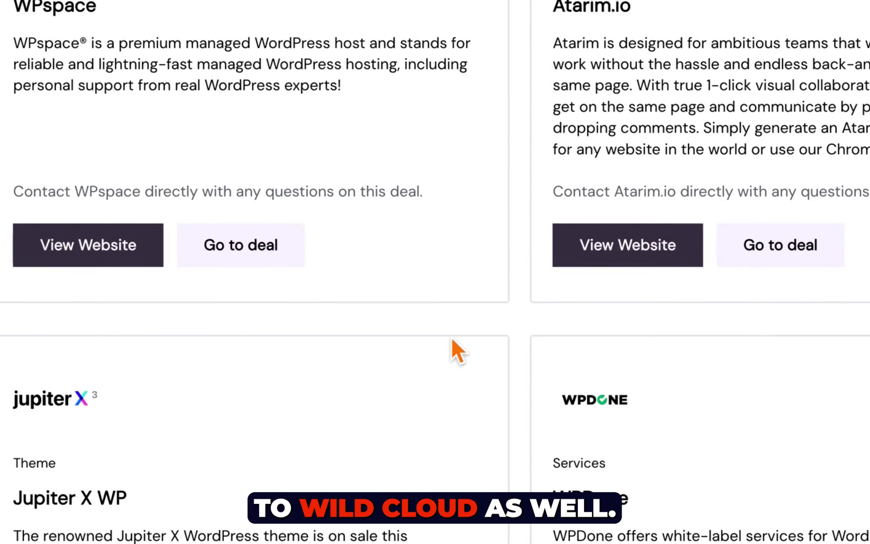
pyautogui.scroll(1, 452, 339)
pyautogui.scroll(4, 452, 330)
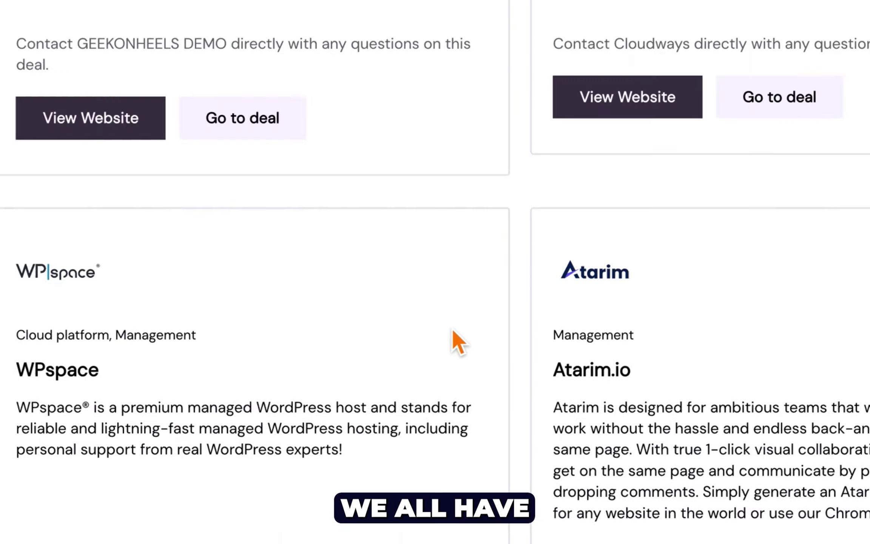
pyautogui.scroll(5, 453, 332)
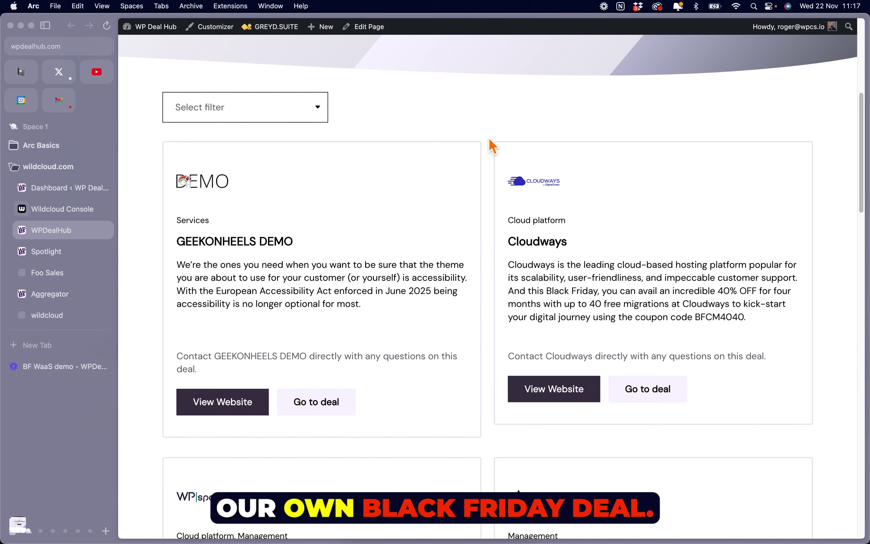
pyautogui.scroll(7, 489, 142)
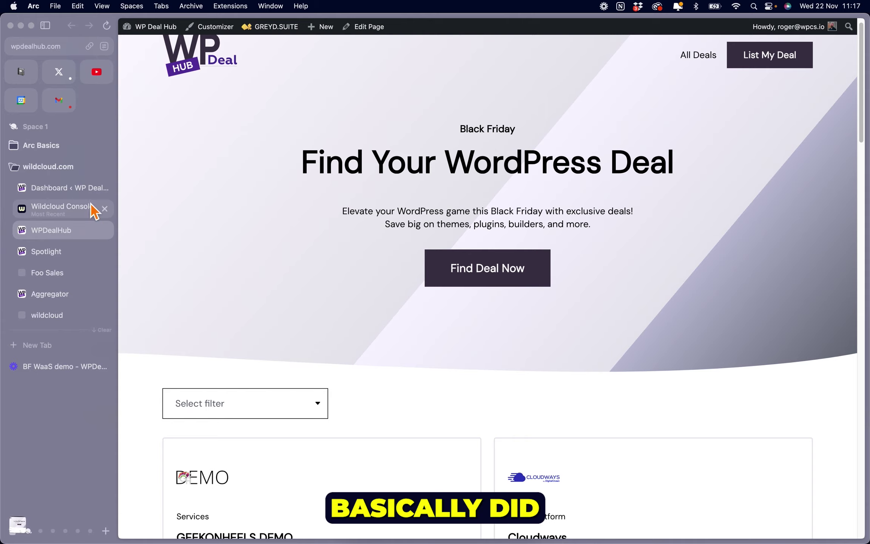
# - Open the form for listing a deal and review its company and deal information fields
pyautogui.click(803, 59)
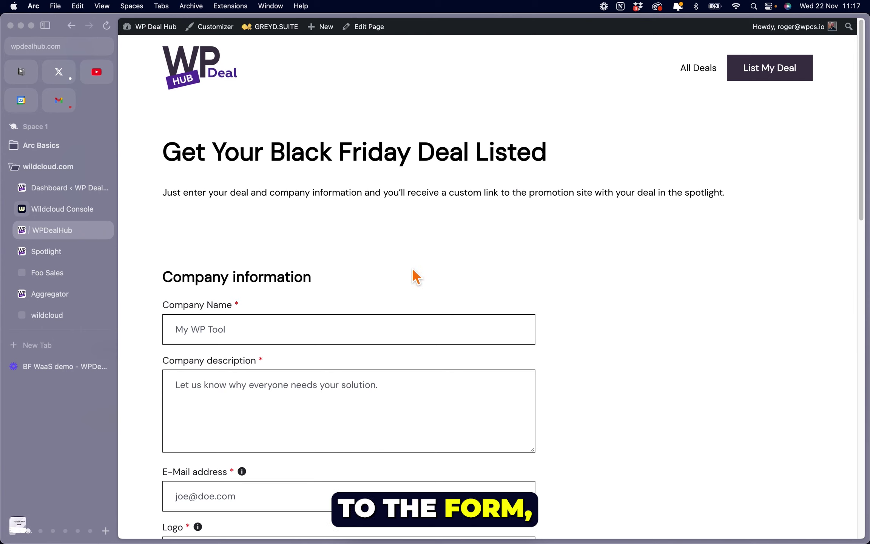
pyautogui.scroll(-8, 413, 270)
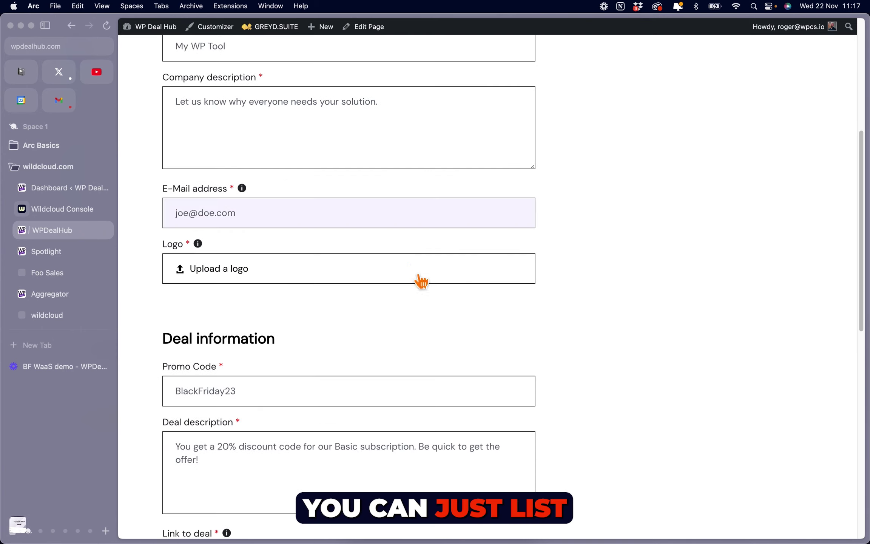
# - Open the form entries in the WP Deal Hub dashboard and review the submitted deals and their verification status
pyautogui.click(43, 191)
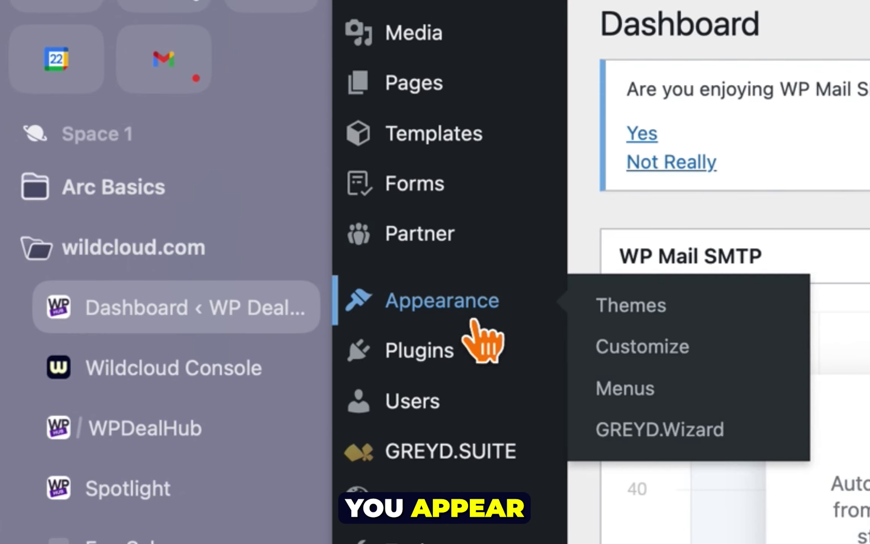
pyautogui.moveTo(152, 151)
pyautogui.click(646, 271)
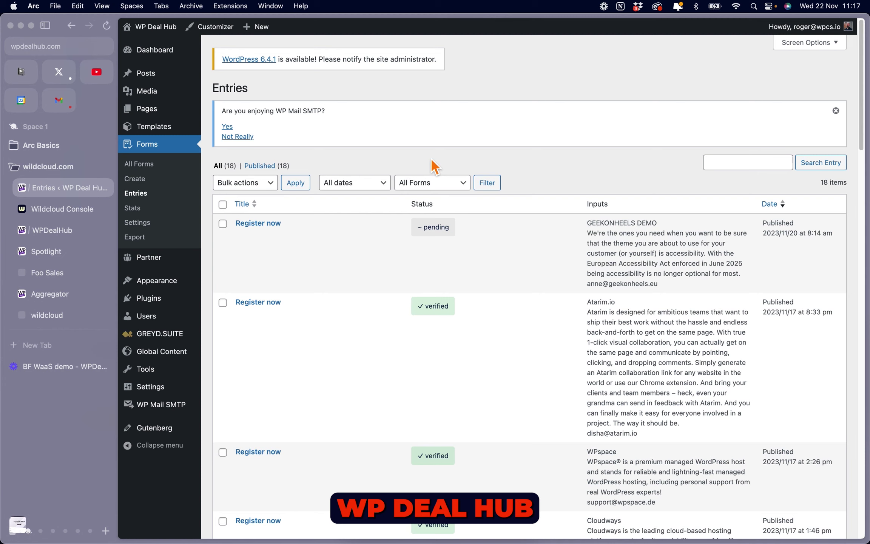
pyautogui.scroll(-2, 434, 166)
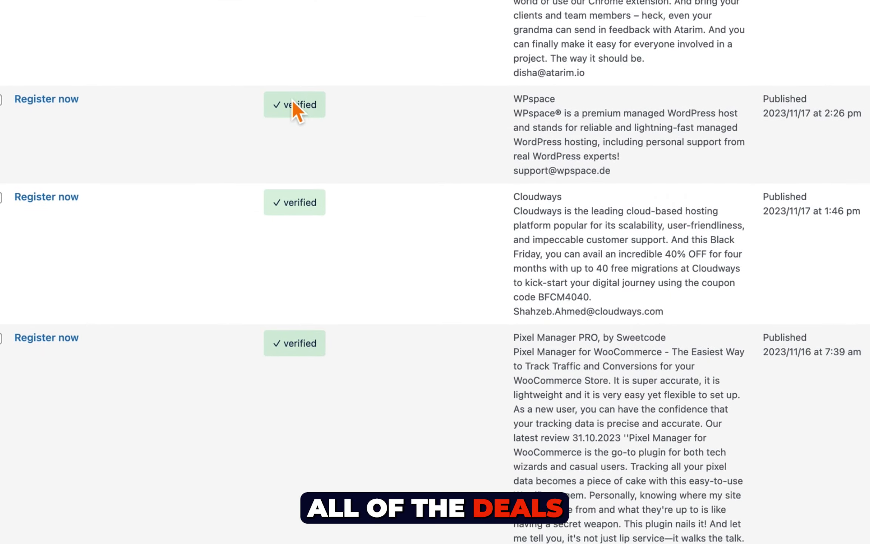
pyautogui.scroll(-1, 292, 100)
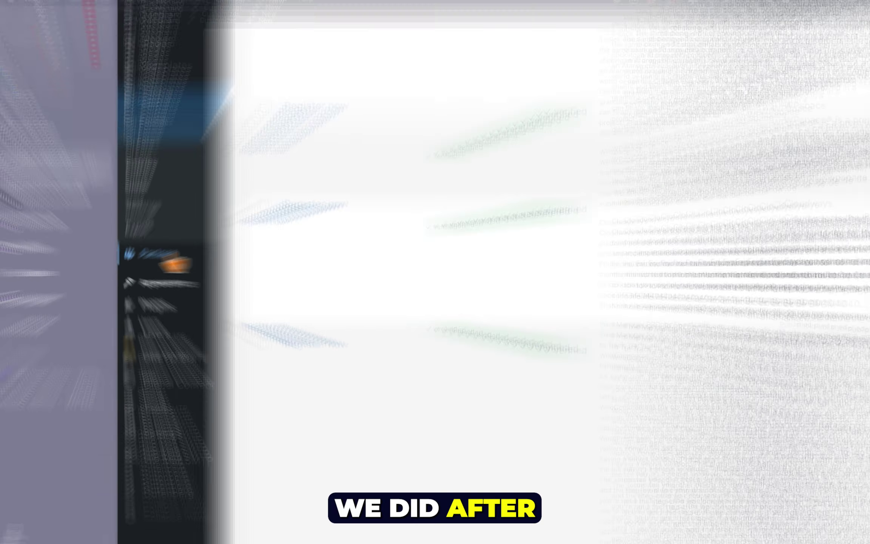
# - Open the list of all partners in the dashboard, and go back to the WPDealHub home page to browse the listed deals
pyautogui.moveTo(153, 251)
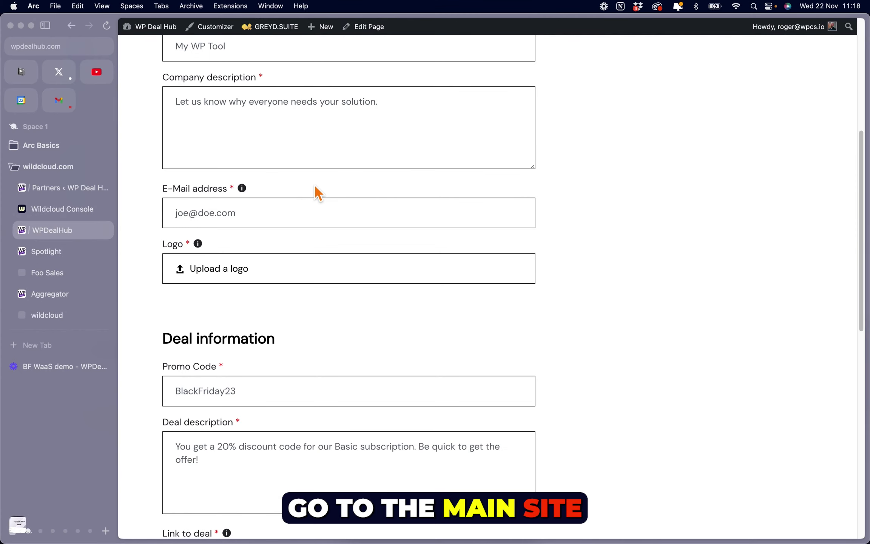
pyautogui.scroll(10, 198, 130)
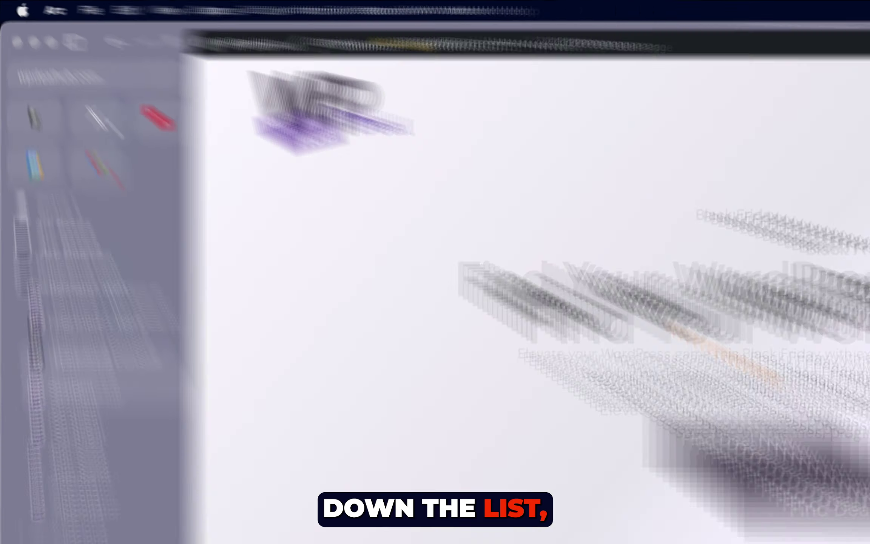
pyautogui.scroll(-10, 392, 193)
pyautogui.scroll(-10, 390, 183)
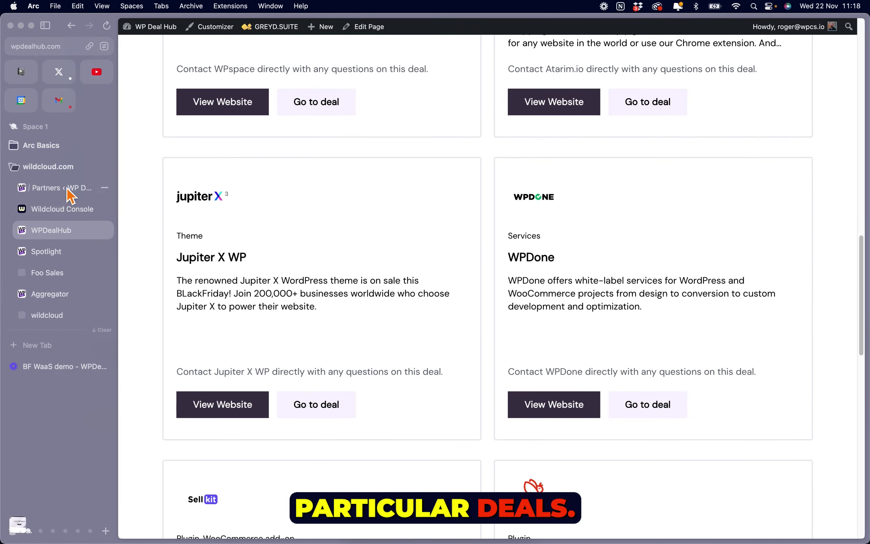
# - Open the Cloudways partner post for editing from the partners list and review its categories, links, promo code and linked sites
pyautogui.click(68, 190)
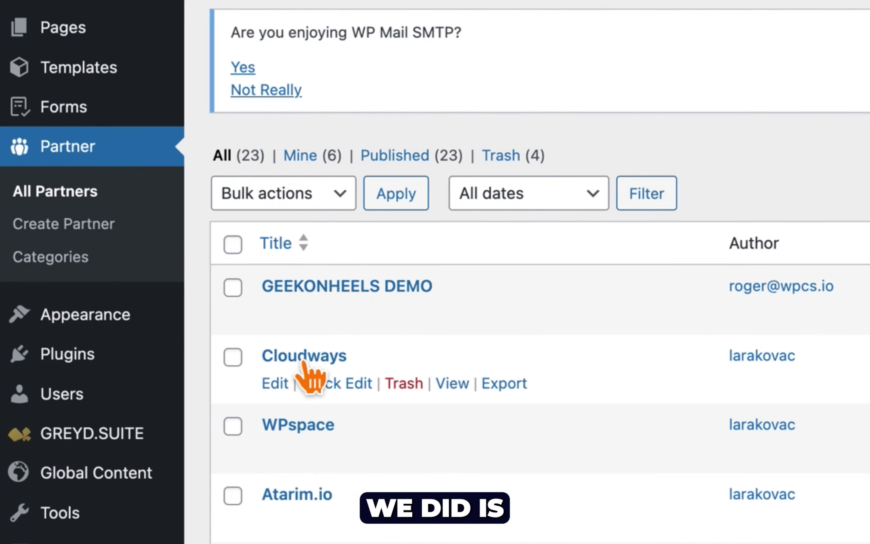
pyautogui.click(275, 383)
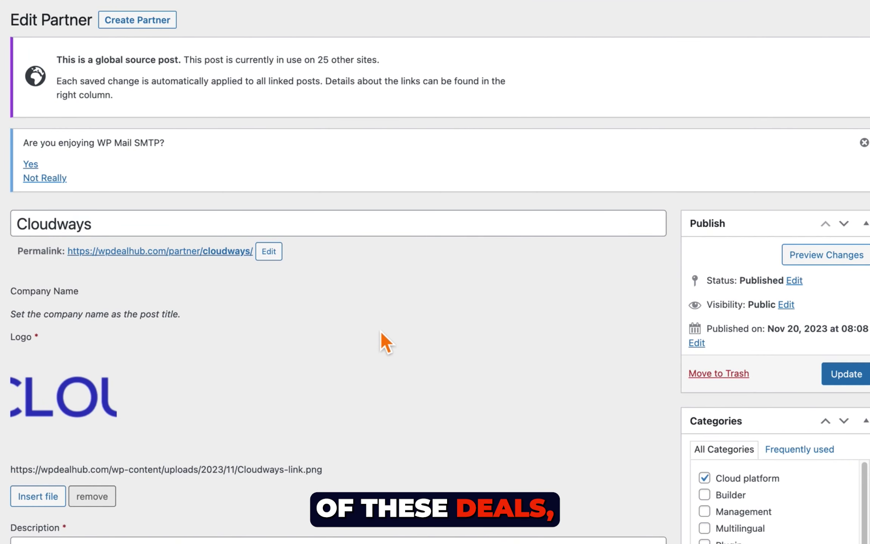
pyautogui.scroll(-3, 484, 323)
pyautogui.scroll(-3, 382, 334)
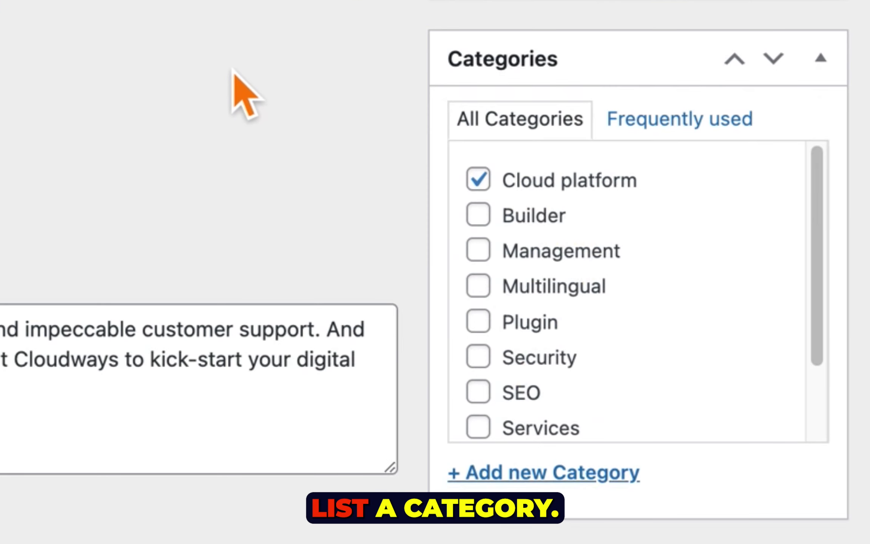
pyautogui.scroll(-5, 399, 313)
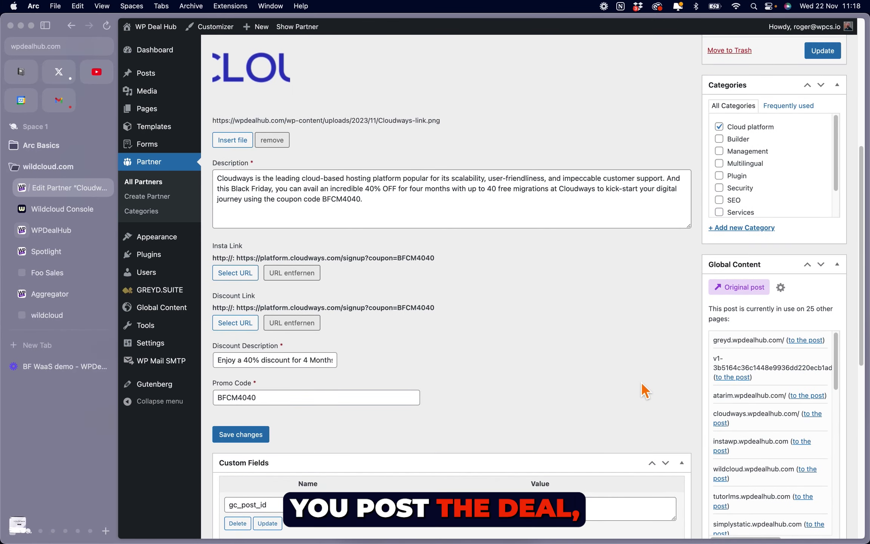
pyautogui.scroll(-3, 646, 379)
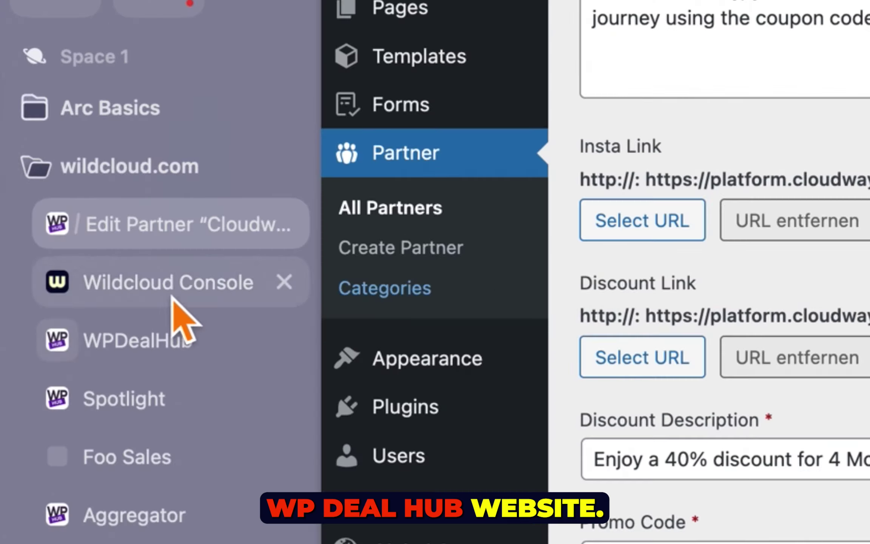
# - Open the wsforms tenant in the Wildcloud Console and inspect the WPCS_MASTER entry in its PHP constants
pyautogui.click(64, 213)
pyautogui.scroll(-5, 351, 455)
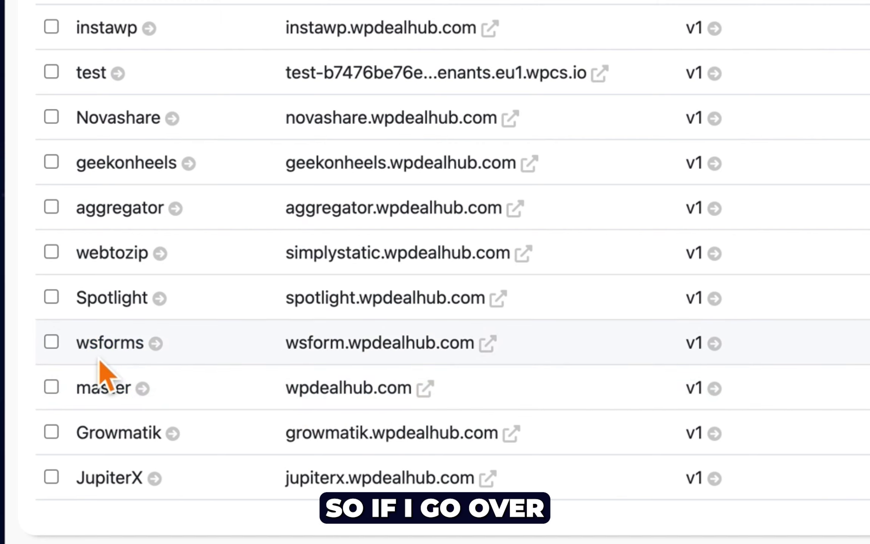
pyautogui.click(115, 357)
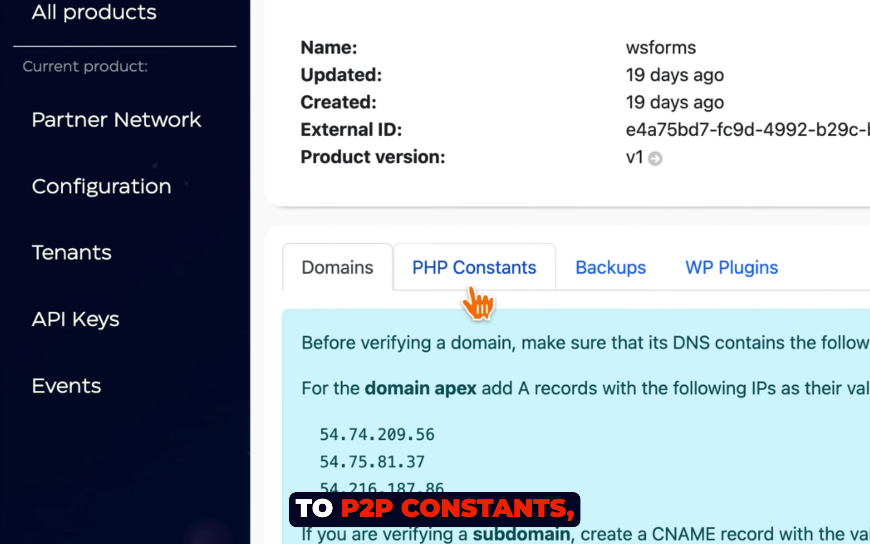
pyautogui.click(334, 244)
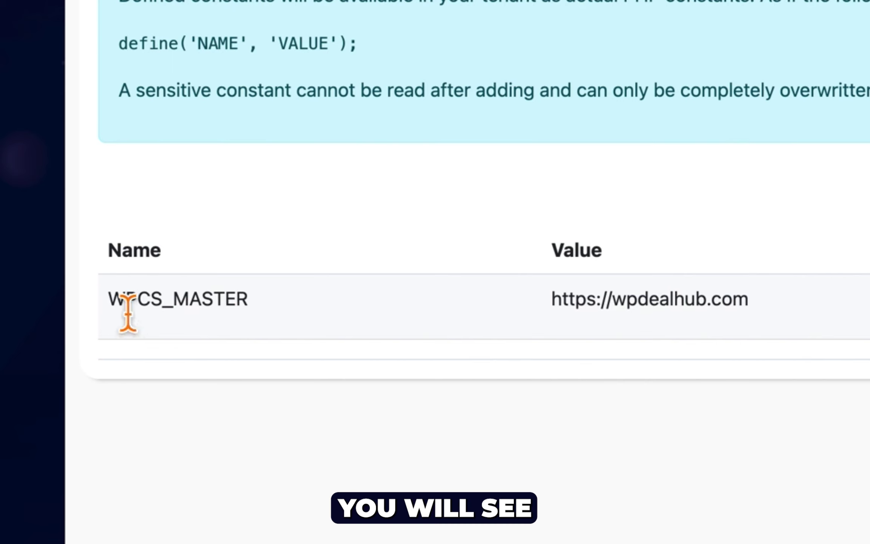
pyautogui.tripleClick(658, 314)
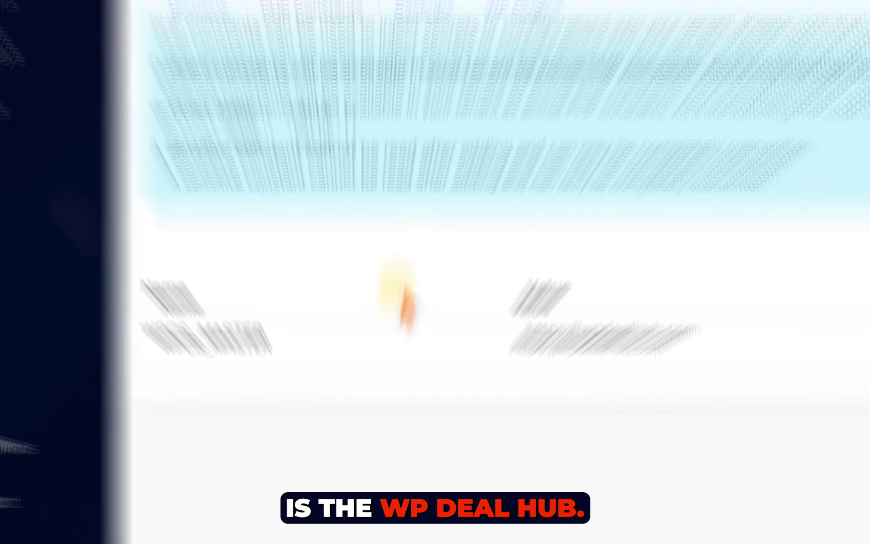
# - Return to the Partner Network product overview, with a brief look back at the WPDealHub deals page
pyautogui.click(329, 172)
pyautogui.click(160, 176)
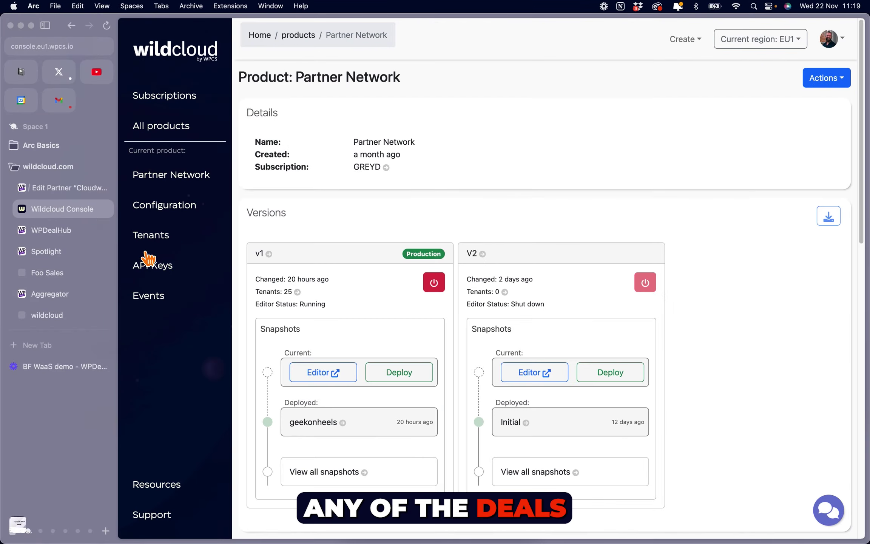
pyautogui.click(98, 229)
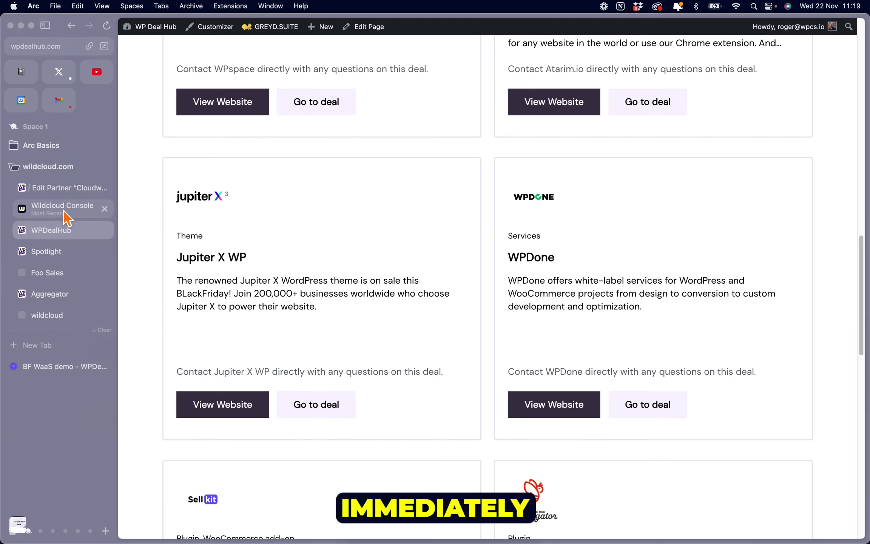
pyautogui.click(95, 203)
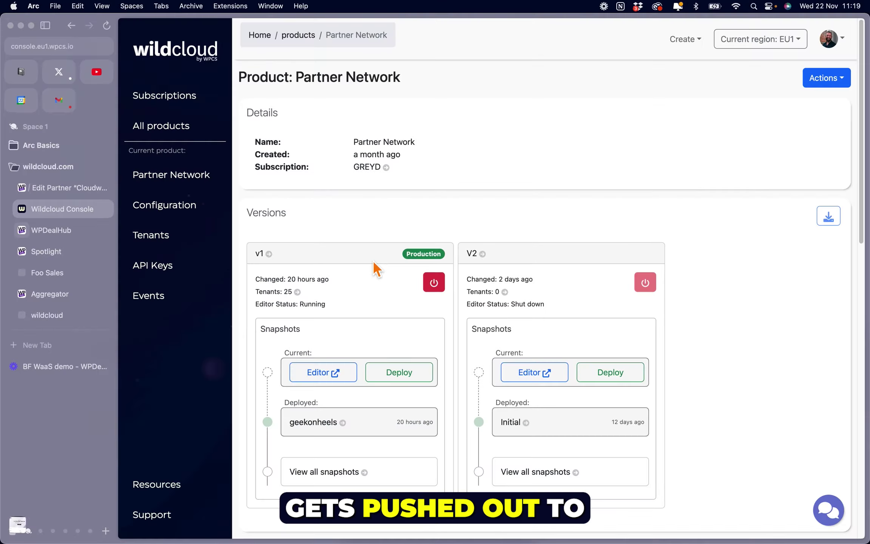
# - Open the foosales tenant's website, deals.foosales.com, from the tenants list
pyautogui.scroll(-10, 374, 268)
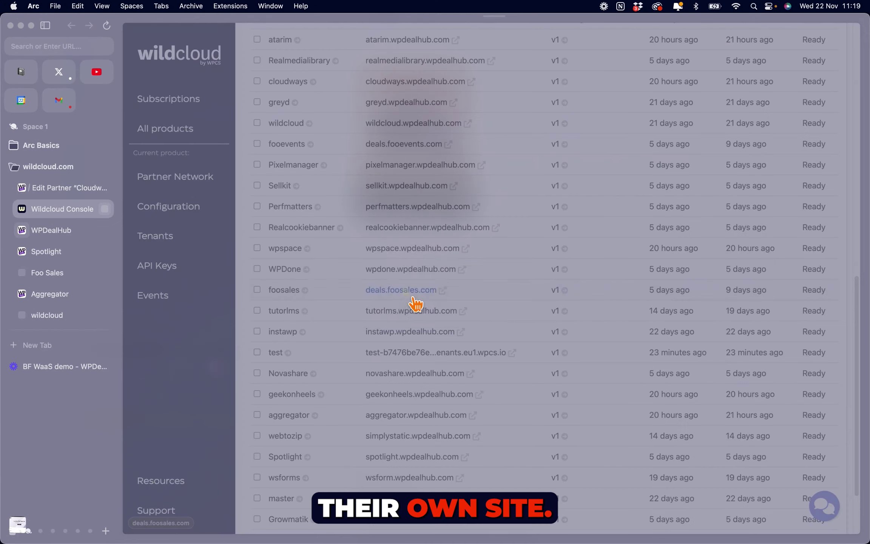
pyautogui.click(408, 325)
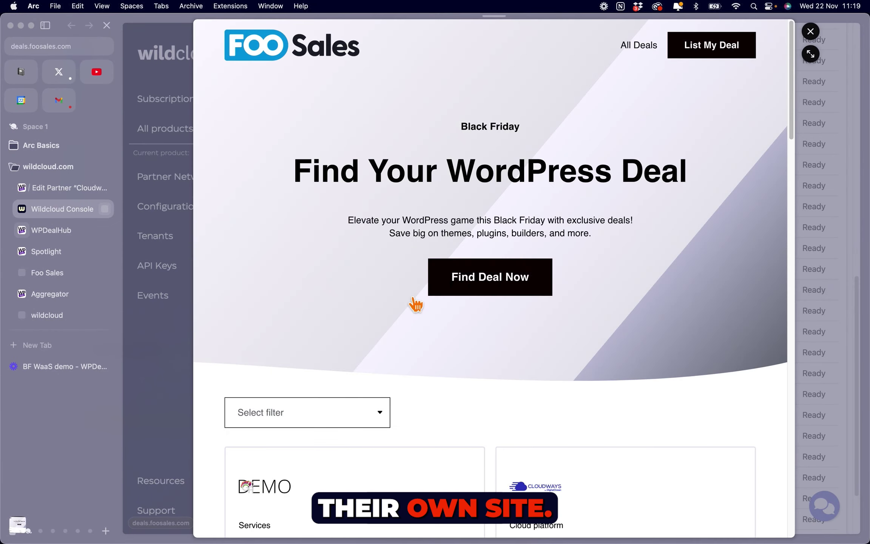